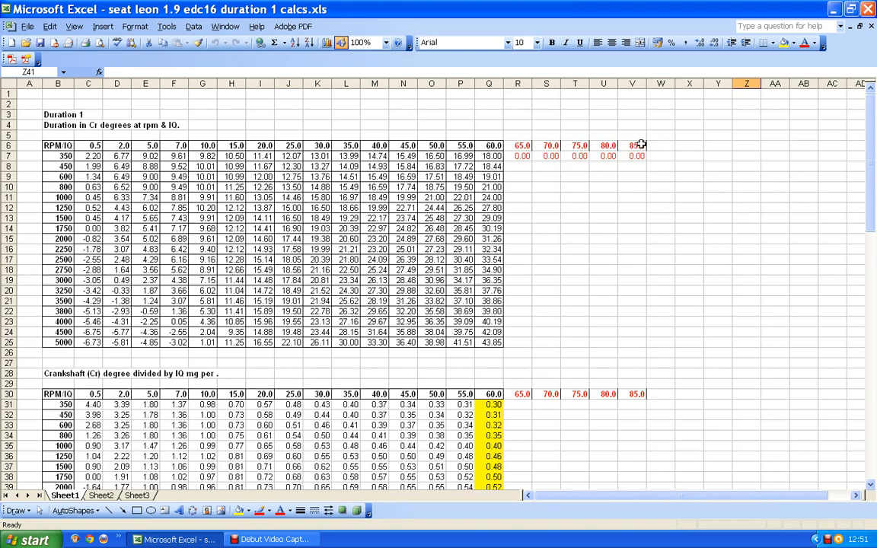
Copy the yellow 60.0 column of the crankshaft-degree-per-IQ table (Q31:Q49) into its 65.0 to 85.0 columns (R31:V49)
{"action": "scroll", "coordinate": [358, 196], "scroll_direction": "down", "scroll_amount": 6}
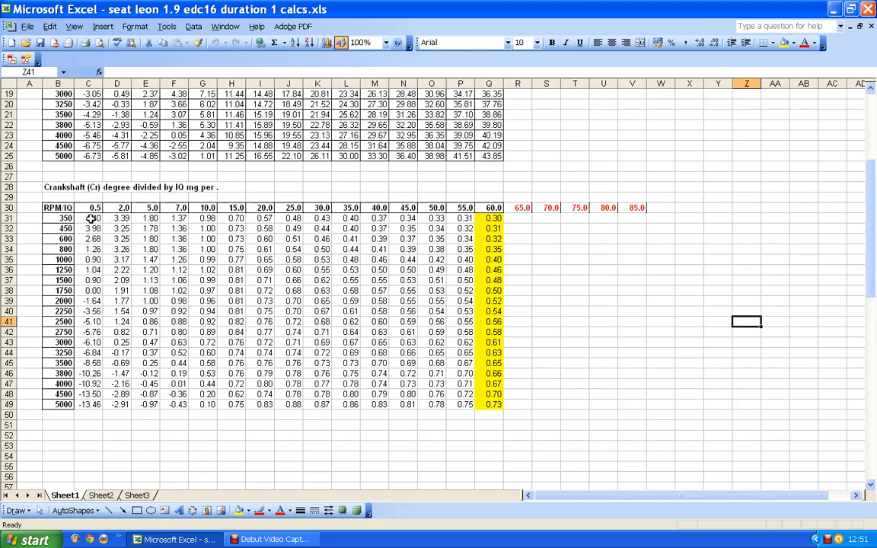
{"action": "scroll", "coordinate": [91, 218], "scroll_direction": "up", "scroll_amount": 6}
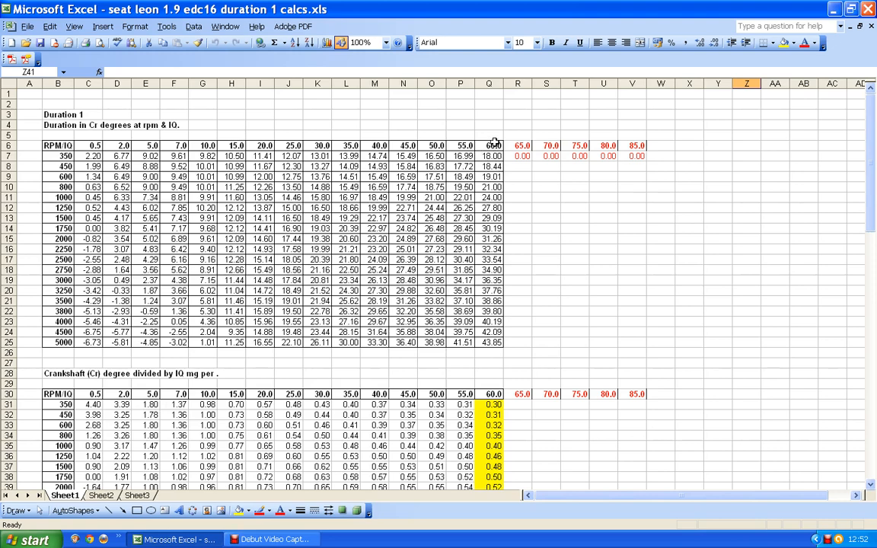
{"action": "scroll", "coordinate": [493, 397], "scroll_direction": "down", "scroll_amount": 1}
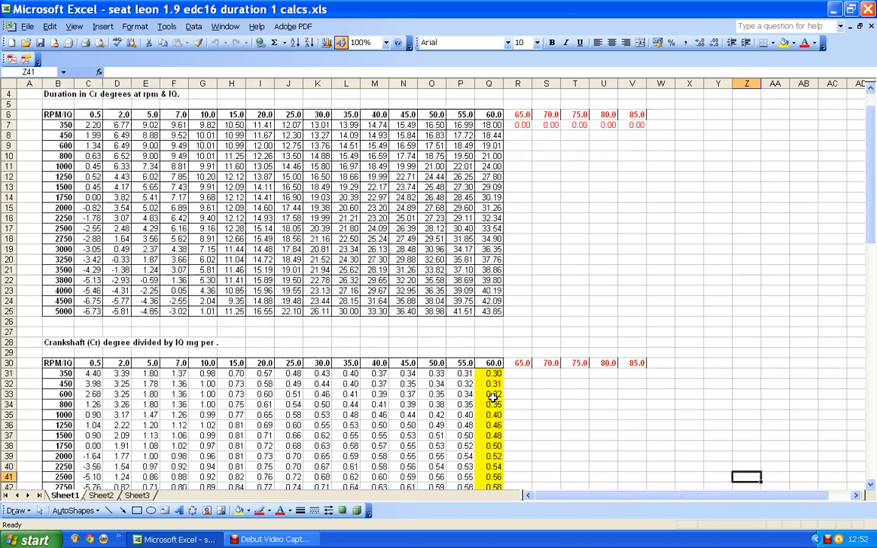
{"action": "scroll", "coordinate": [493, 397], "scroll_direction": "up", "scroll_amount": 1}
{"action": "scroll", "coordinate": [481, 398], "scroll_direction": "down", "scroll_amount": 7}
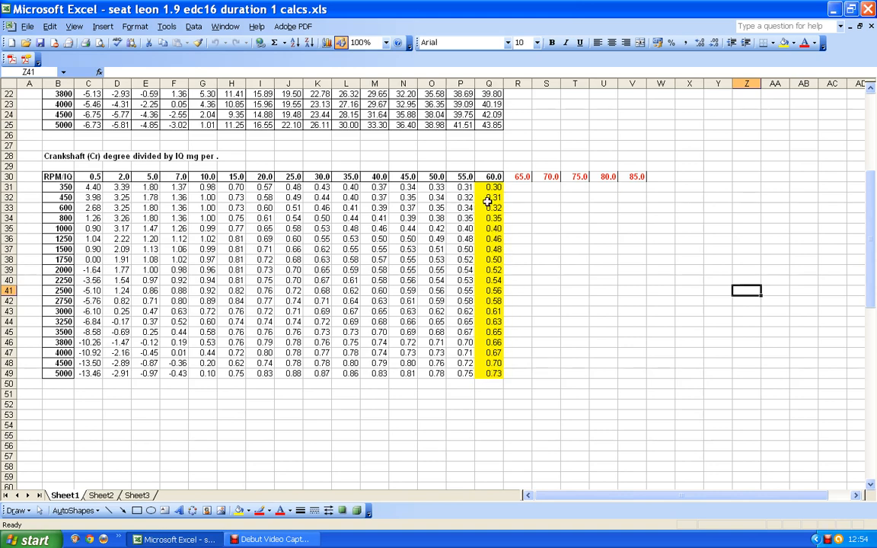
{"action": "left_click_drag", "start_coordinate": [491, 187], "coordinate": [489, 371]}
{"action": "right_click", "coordinate": [487, 374]}
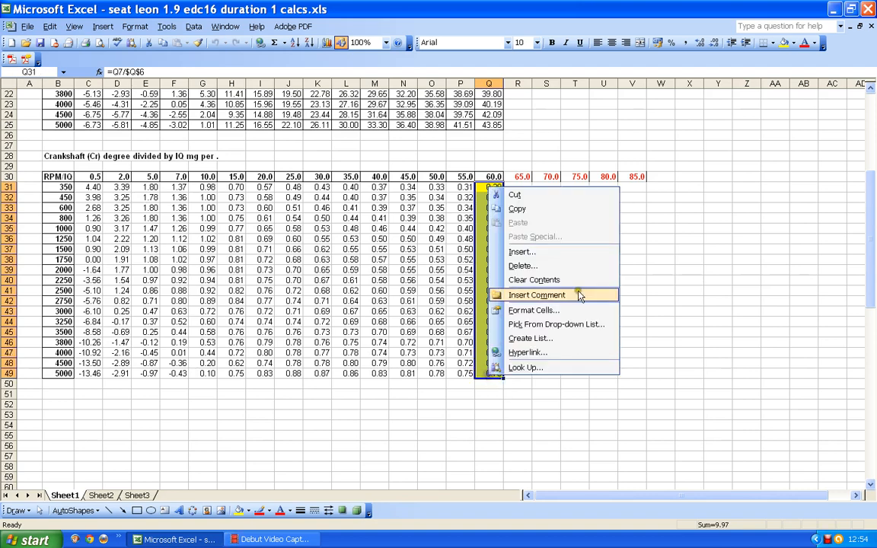
{"action": "left_click", "coordinate": [517, 209]}
{"action": "left_click_drag", "start_coordinate": [523, 189], "coordinate": [621, 372]}
{"action": "right_click", "coordinate": [632, 374]}
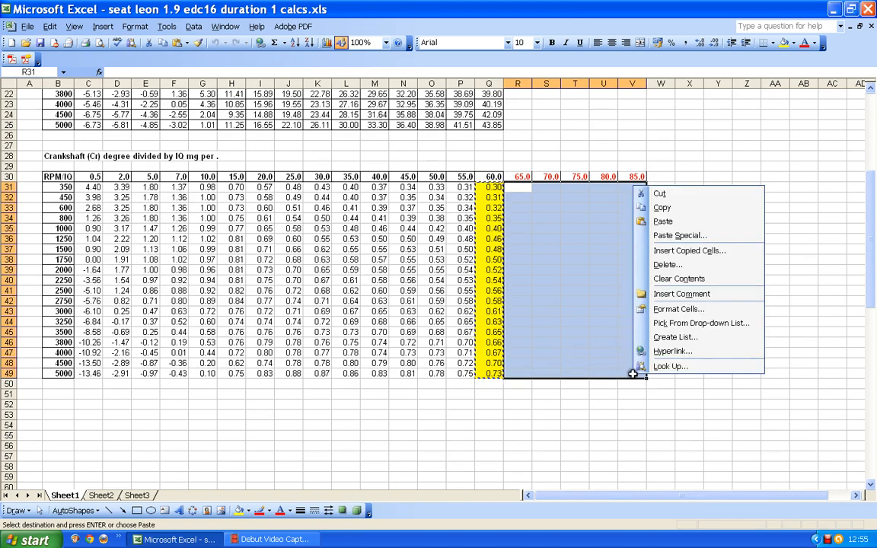
{"action": "left_click", "coordinate": [662, 222]}
{"action": "key", "text": "Return"}
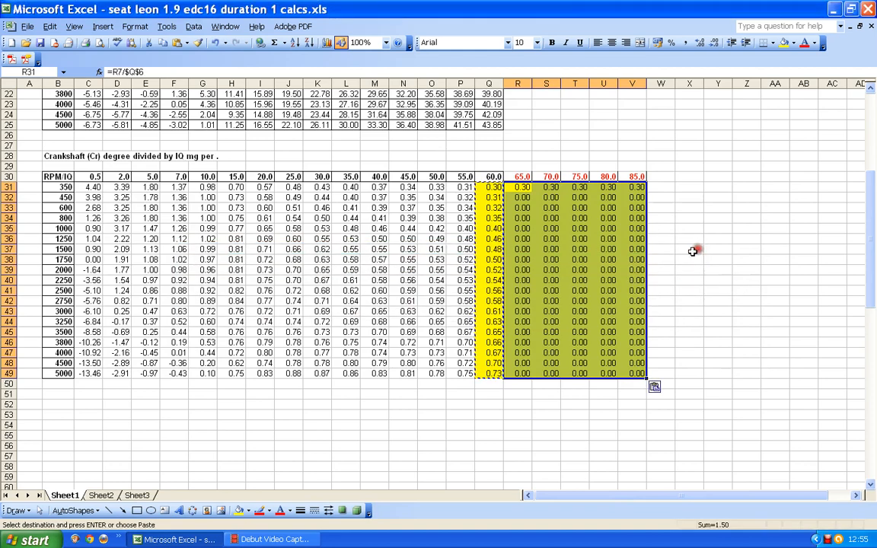
Change the pasted block R31:V49 to Values and Number Formatting and end the copy mode
{"action": "left_click", "coordinate": [658, 386]}
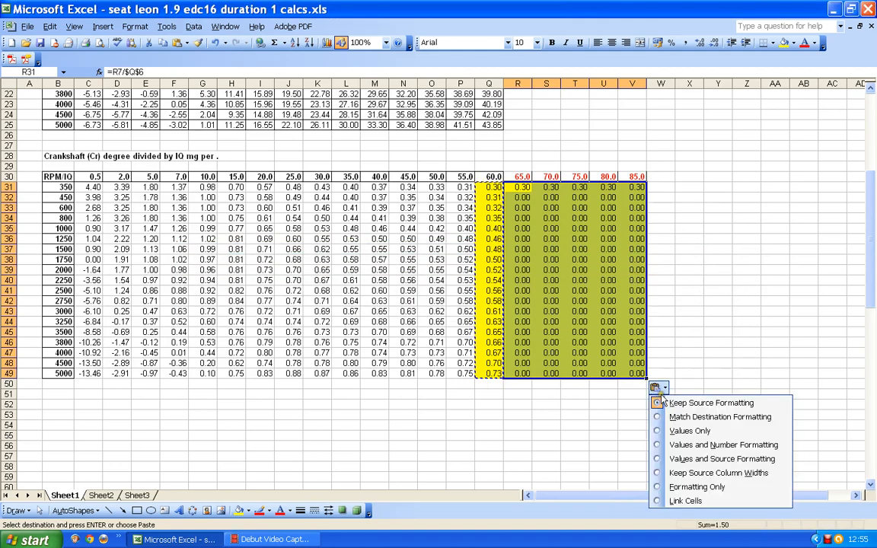
{"action": "left_click", "coordinate": [659, 445]}
{"action": "left_click", "coordinate": [568, 415]}
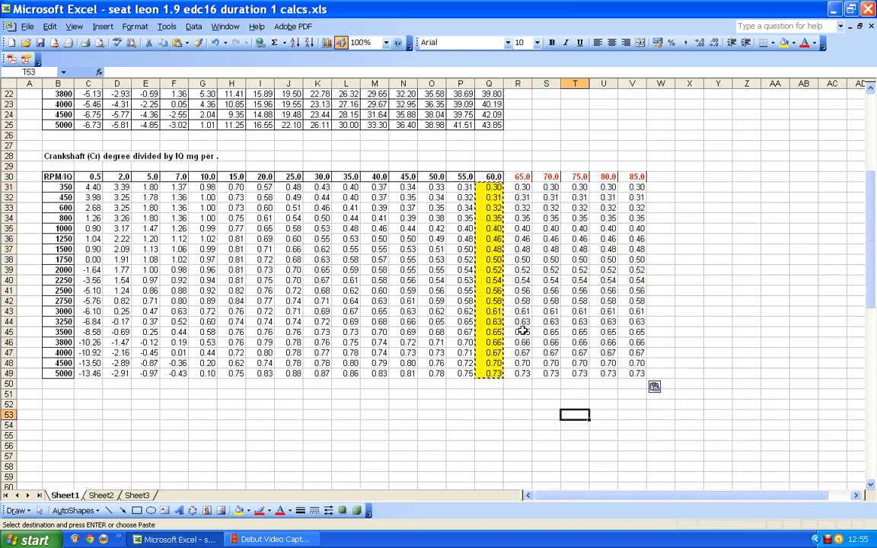
{"action": "key", "text": "Escape"}
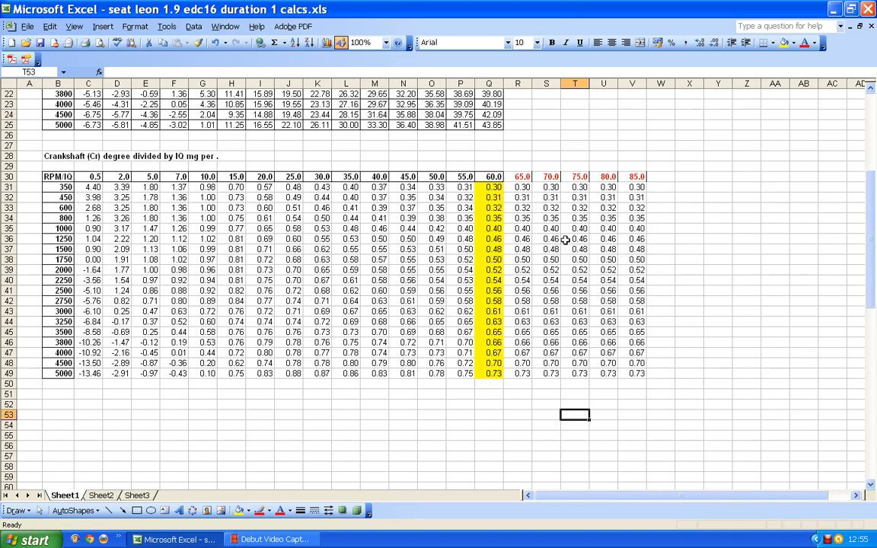
Fill the duration formulas in R7:V7 down to row 25 for the 65.0 to 85.0 IQ columns
{"action": "scroll", "coordinate": [550, 250], "scroll_direction": "up", "scroll_amount": 4}
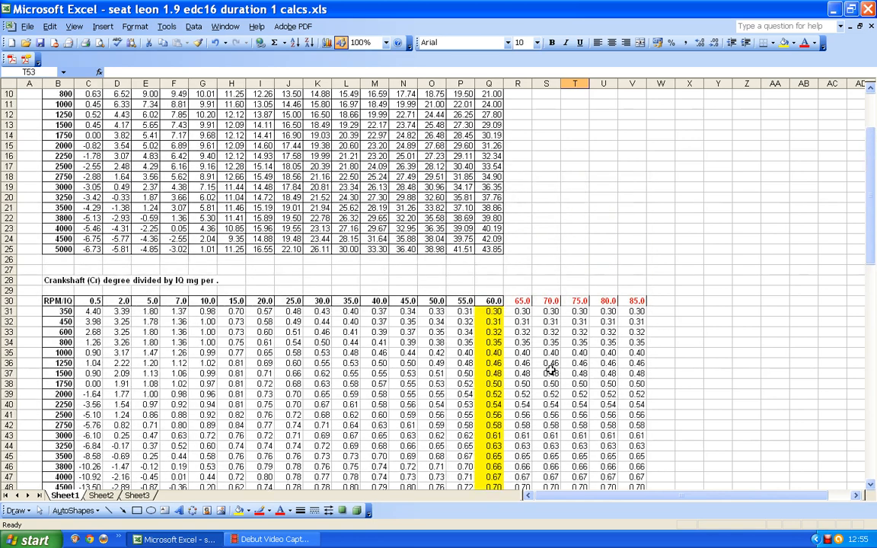
{"action": "scroll", "coordinate": [600, 381], "scroll_direction": "up", "scroll_amount": 3}
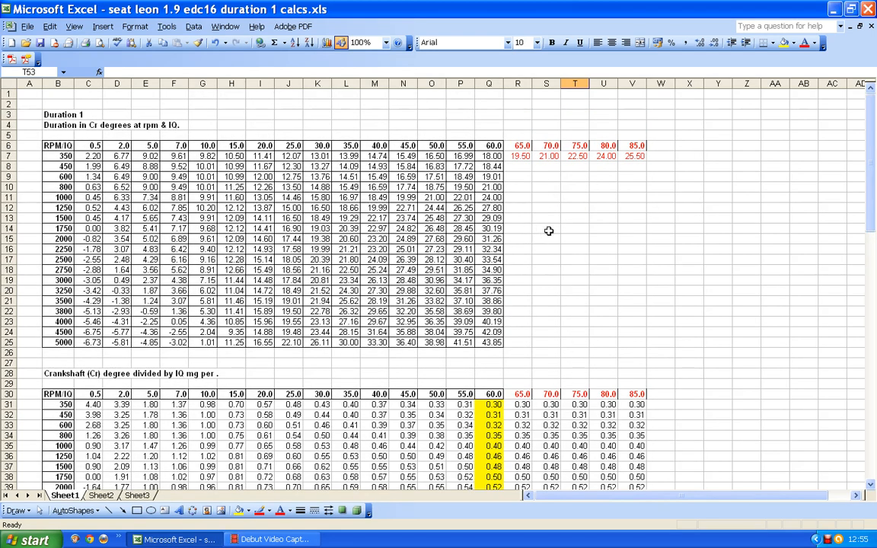
{"action": "left_click", "coordinate": [521, 156]}
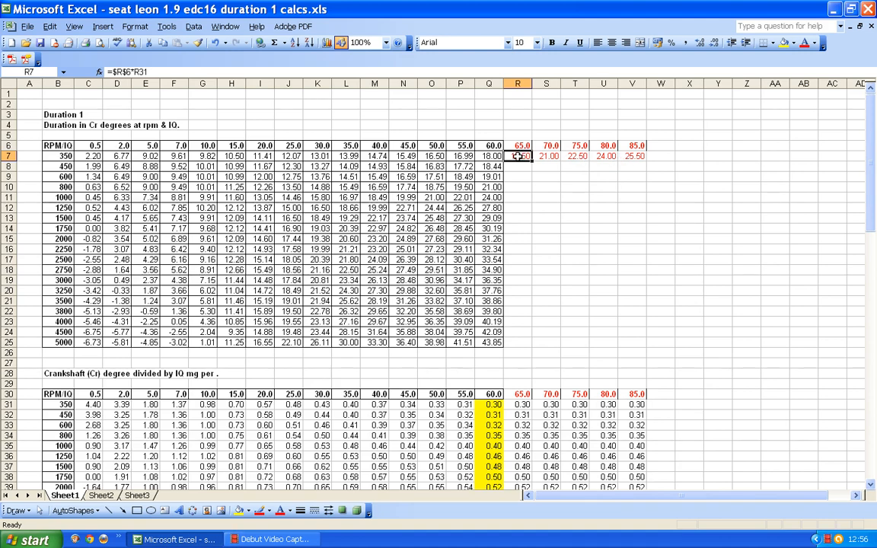
{"action": "left_click_drag", "start_coordinate": [518, 156], "coordinate": [644, 348]}
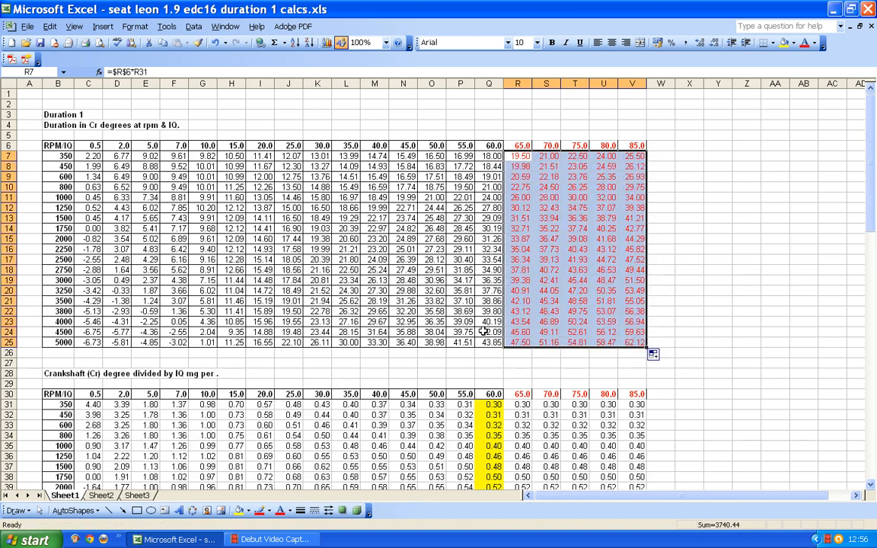
{"action": "left_click", "coordinate": [718, 229]}
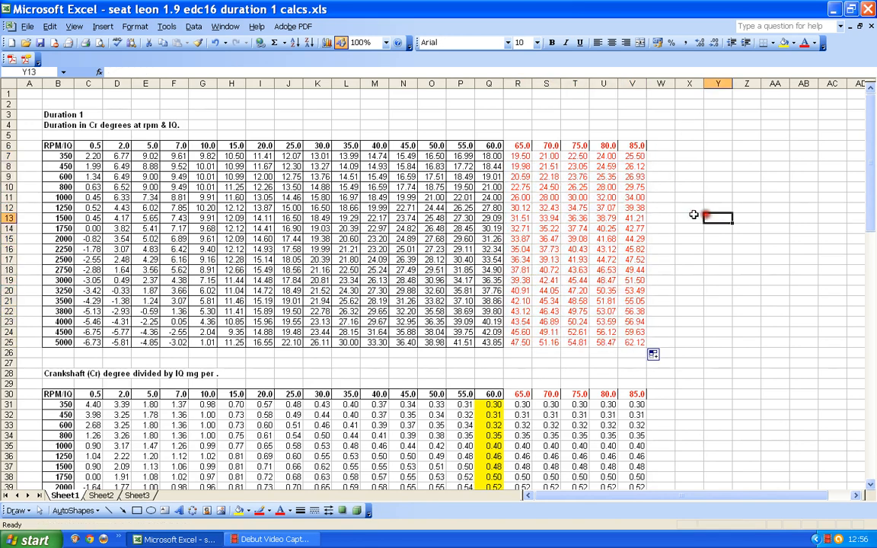
Inspect the formulas in cells S13 and R7 of the extended Duration 1 table
{"action": "left_click", "coordinate": [549, 218]}
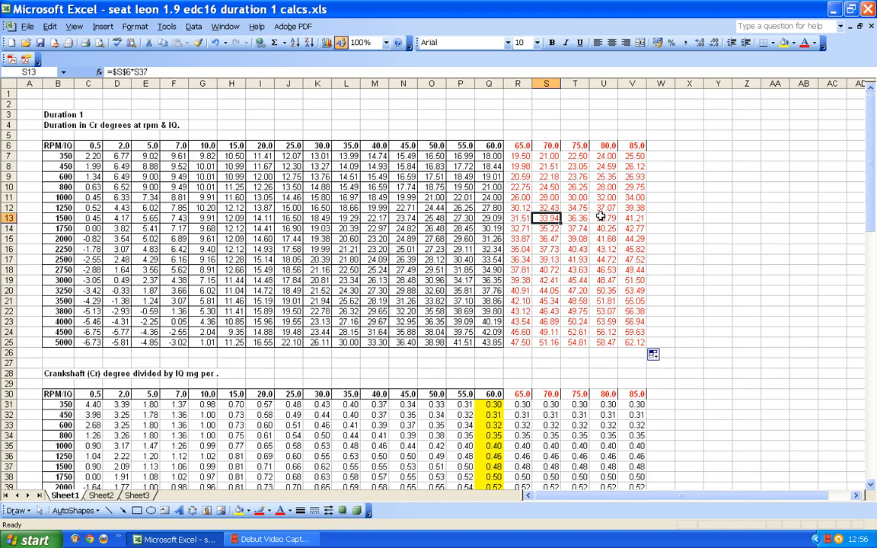
{"action": "scroll", "coordinate": [561, 199], "scroll_direction": "down", "scroll_amount": 1}
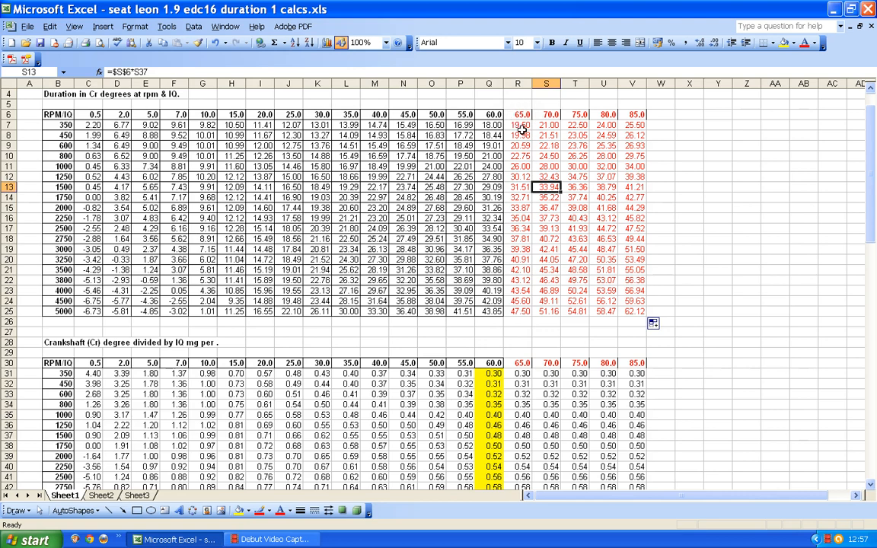
{"action": "left_click", "coordinate": [531, 125]}
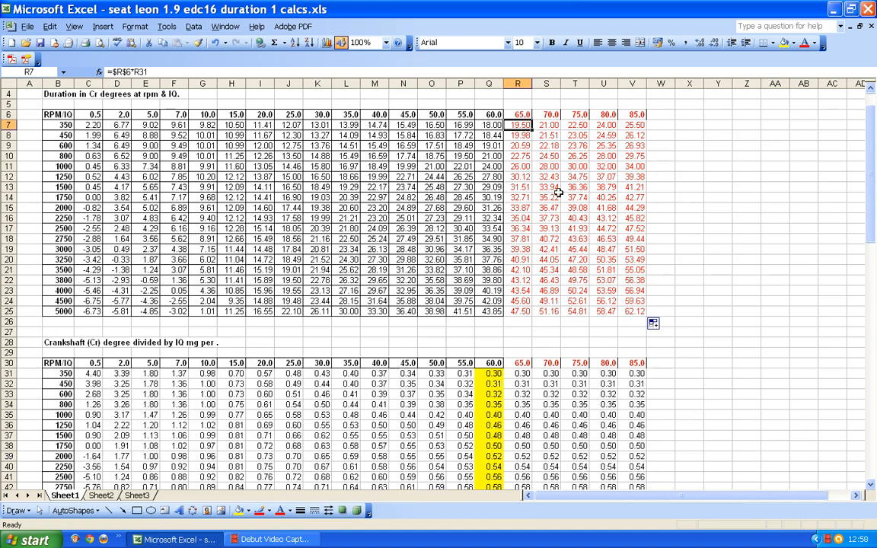
Examine how the rpm curves in the Duration 1 chart continue beyond 60 IQ and compare them with the duration table
{"action": "scroll", "coordinate": [487, 164], "scroll_direction": "down", "scroll_amount": 7}
{"action": "scroll", "coordinate": [505, 161], "scroll_direction": "down", "scroll_amount": 15}
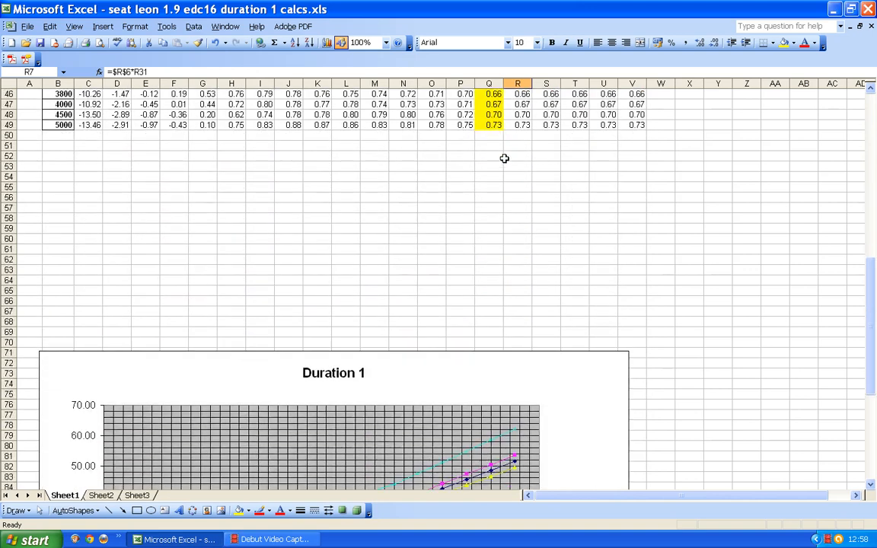
{"action": "scroll", "coordinate": [504, 156], "scroll_direction": "down", "scroll_amount": 1}
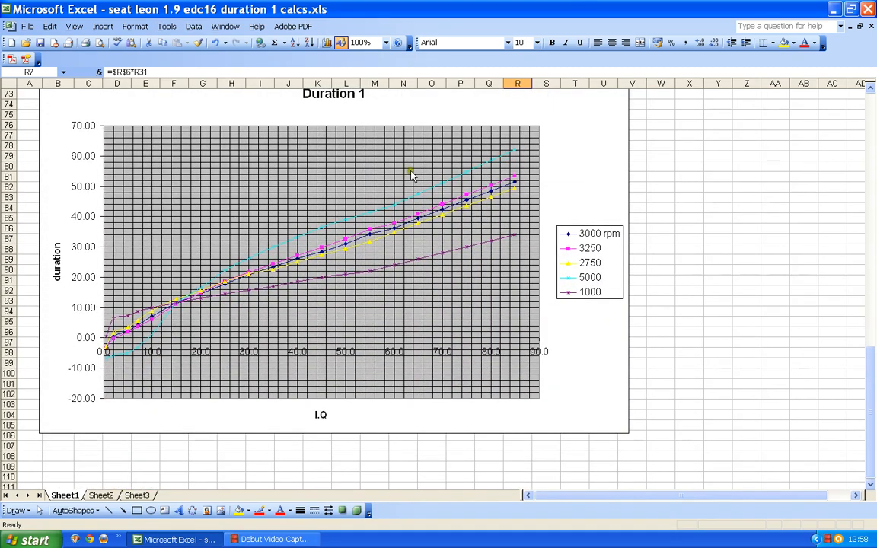
{"action": "scroll", "coordinate": [376, 151], "scroll_direction": "up", "scroll_amount": 20}
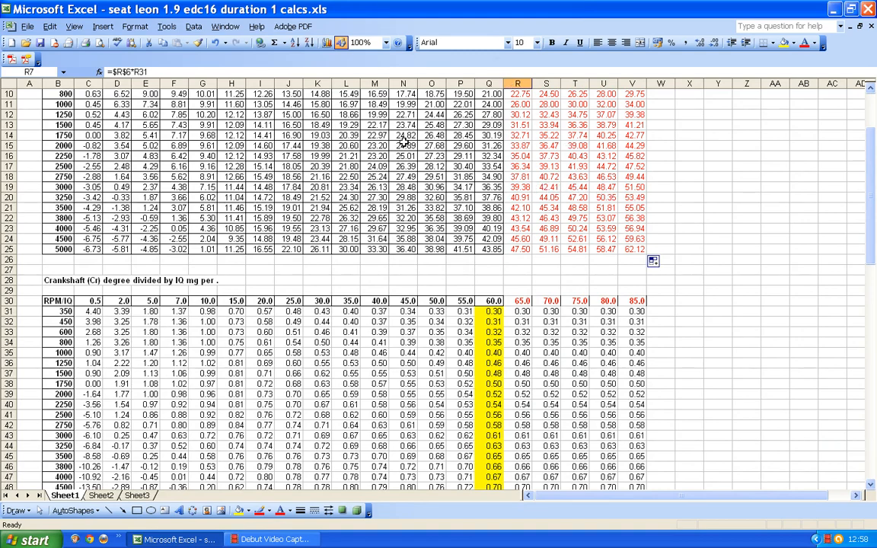
{"action": "scroll", "coordinate": [401, 143], "scroll_direction": "down", "scroll_amount": 20}
{"action": "scroll", "coordinate": [396, 217], "scroll_direction": "up", "scroll_amount": 1}
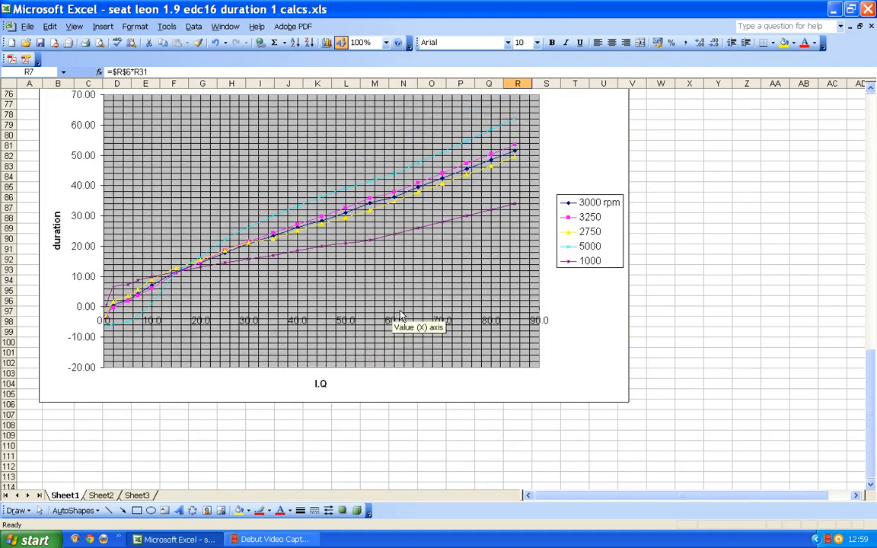
{"action": "scroll", "coordinate": [401, 314], "scroll_direction": "up", "scroll_amount": 1}
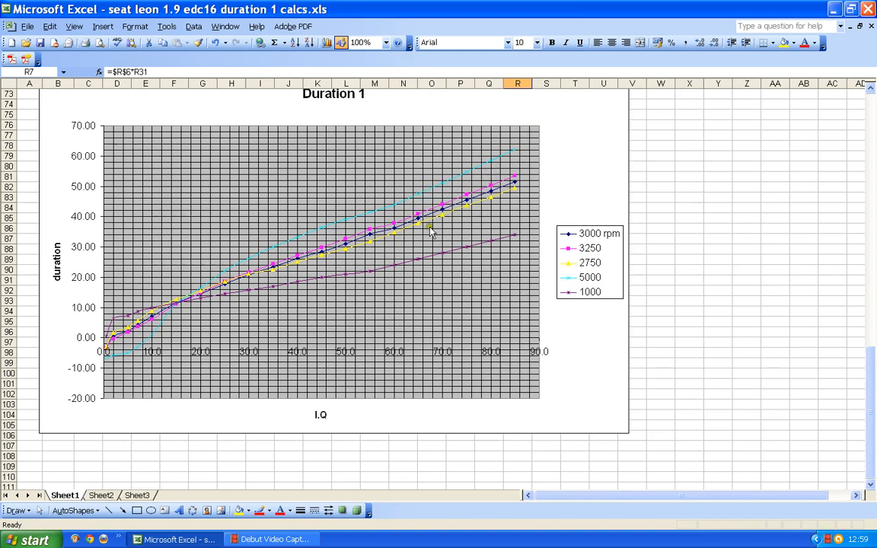
{"action": "mouse_move", "coordinate": [417, 230]}
{"action": "mouse_move", "coordinate": [369, 276]}
{"action": "mouse_move", "coordinate": [402, 265]}
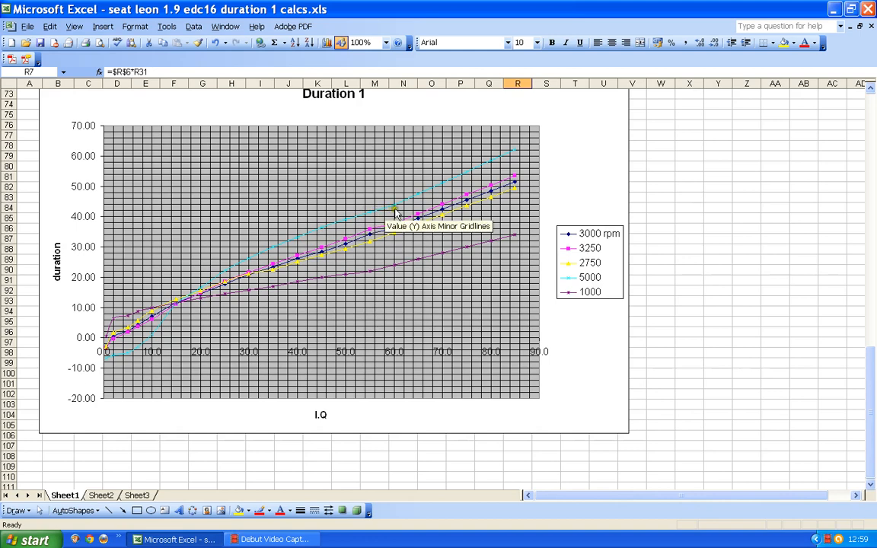
{"action": "mouse_move", "coordinate": [396, 207]}
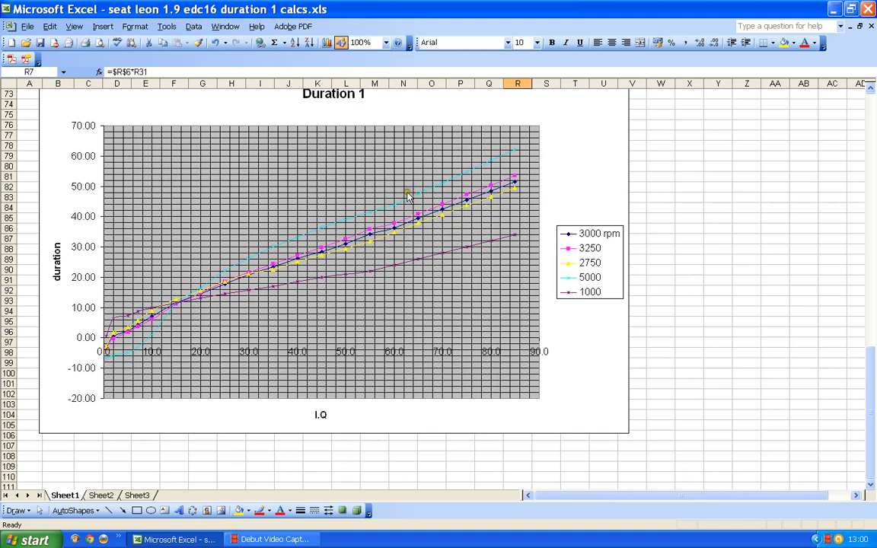
{"action": "scroll", "coordinate": [387, 205], "scroll_direction": "up", "scroll_amount": 20}
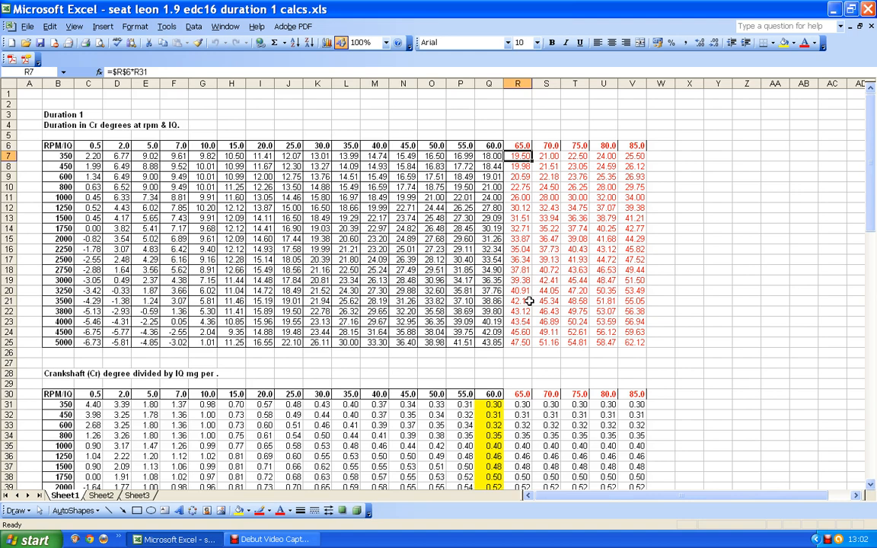
{"action": "key", "text": "shift+F10"}
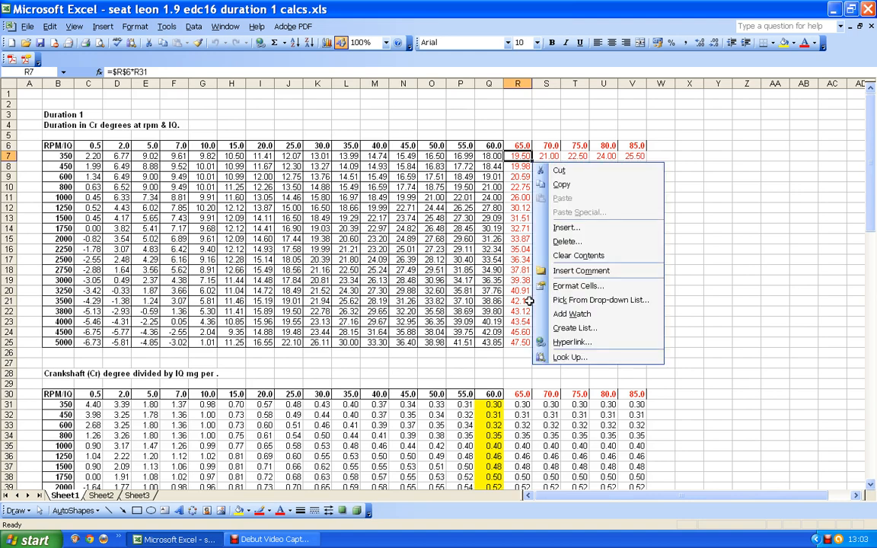